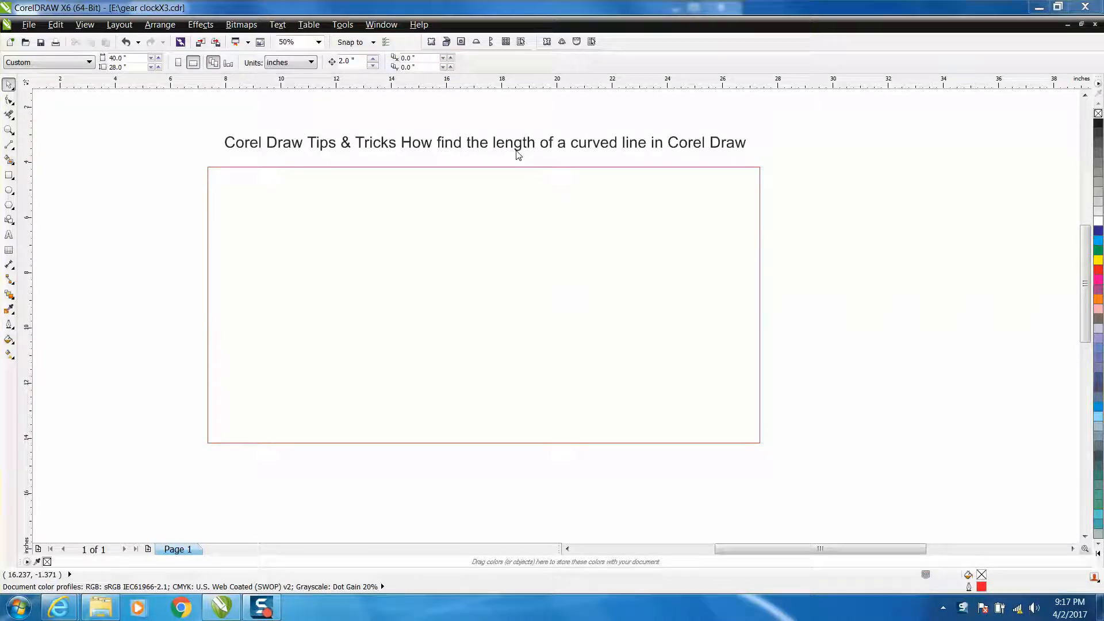
# Round the rectangle's two upper corners with a 4.5-inch radius.
pyautogui.click(521, 168)
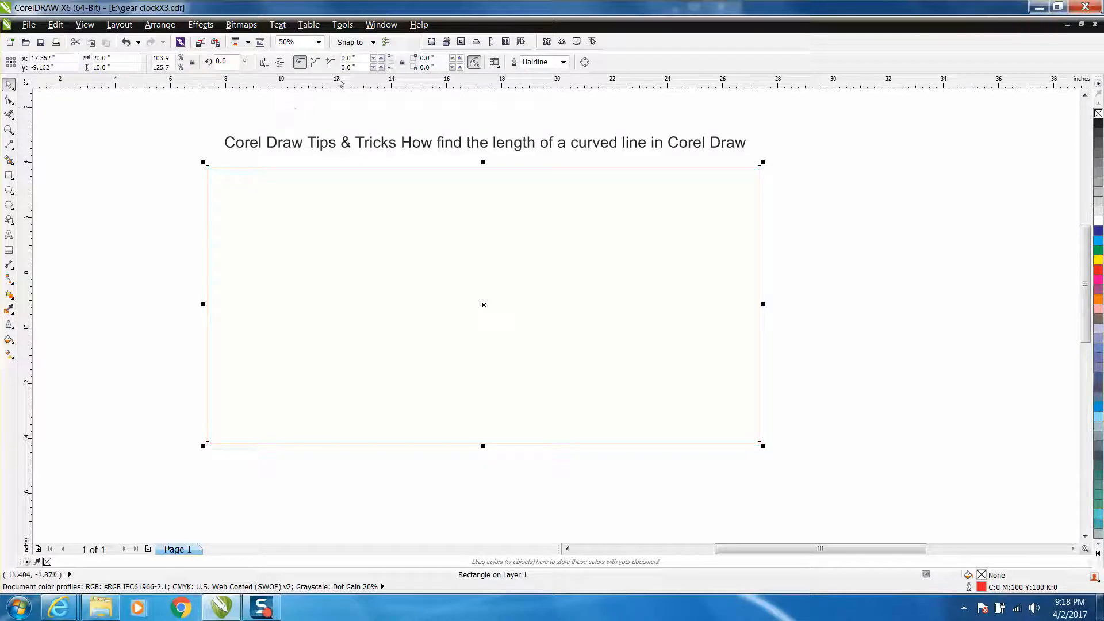
pyautogui.doubleClick(349, 58)
pyautogui.write('4.5')
pyautogui.press('Tab')
pyautogui.write('4.5')
pyautogui.press('Return')
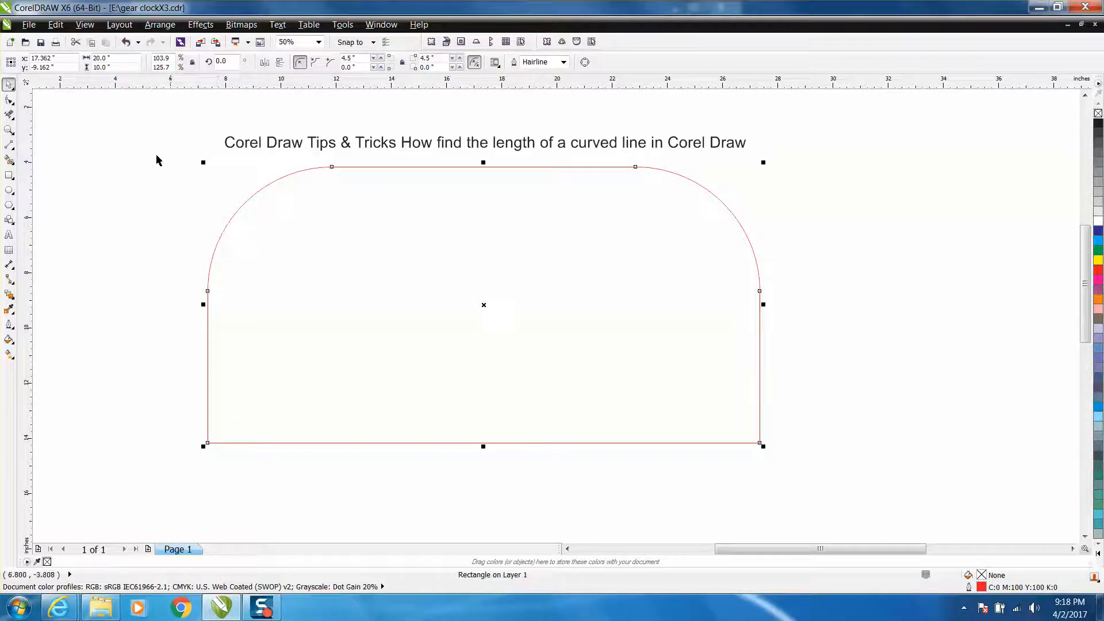
# Draw a 20-inch horizontal two-point line across the shape, joining the lower ends of its two corner arcs.
pyautogui.click(16, 149)
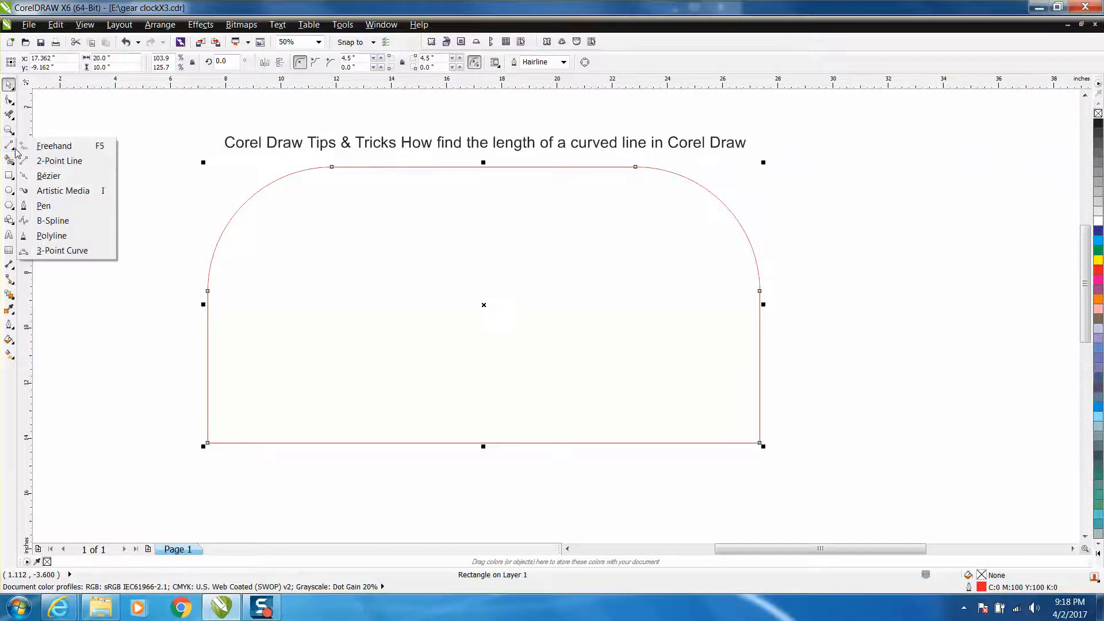
pyautogui.click(43, 161)
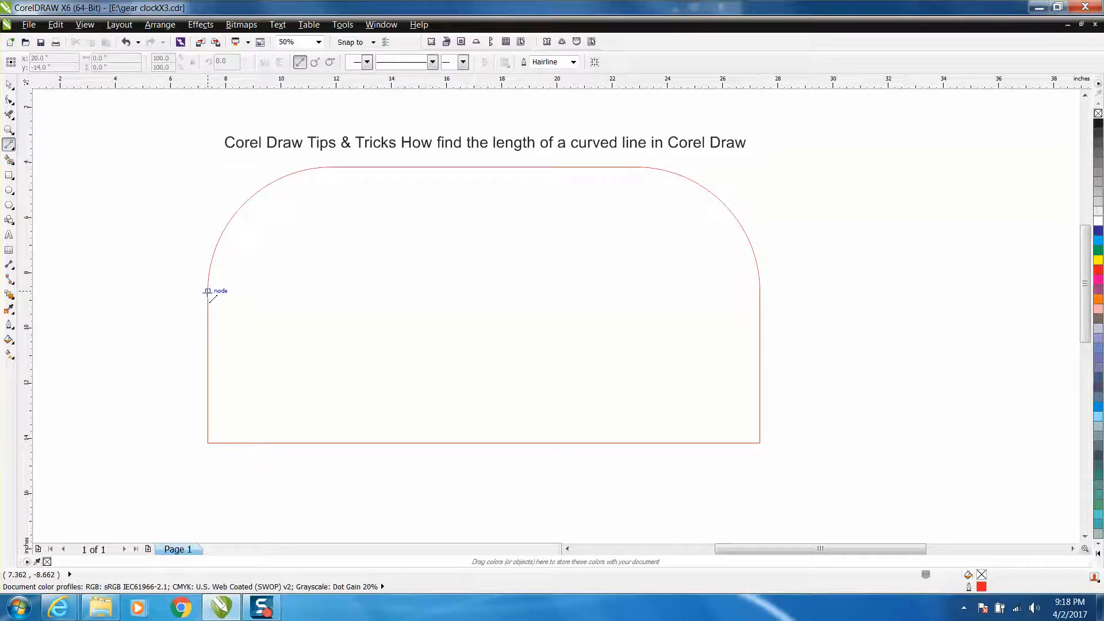
pyautogui.moveTo(208, 291); pyautogui.dragTo(760, 292)
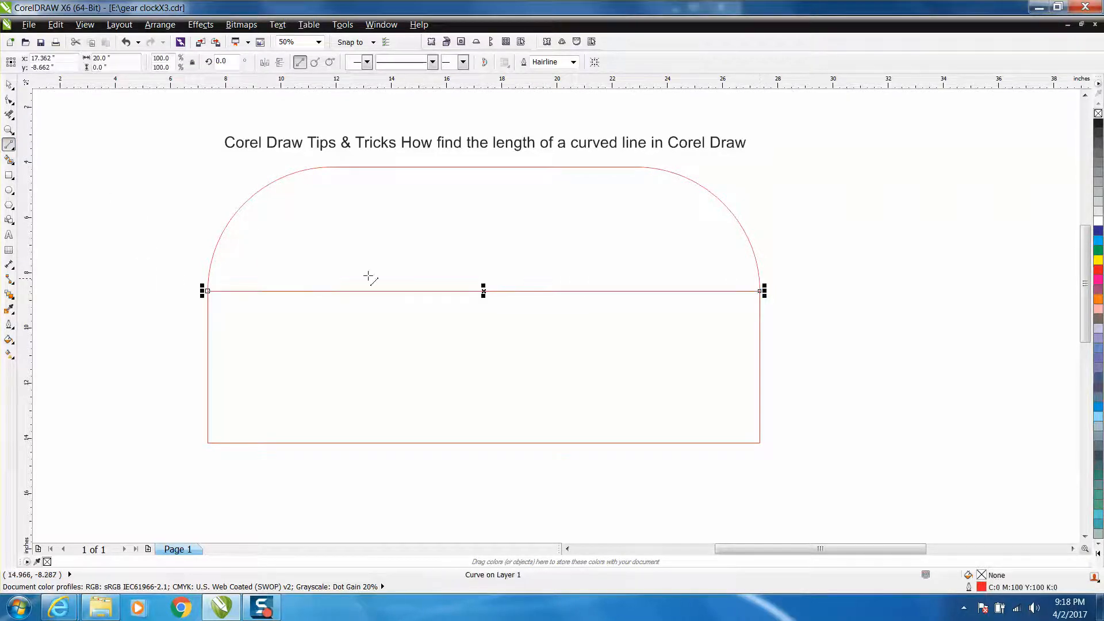
pyautogui.click(14, 120)
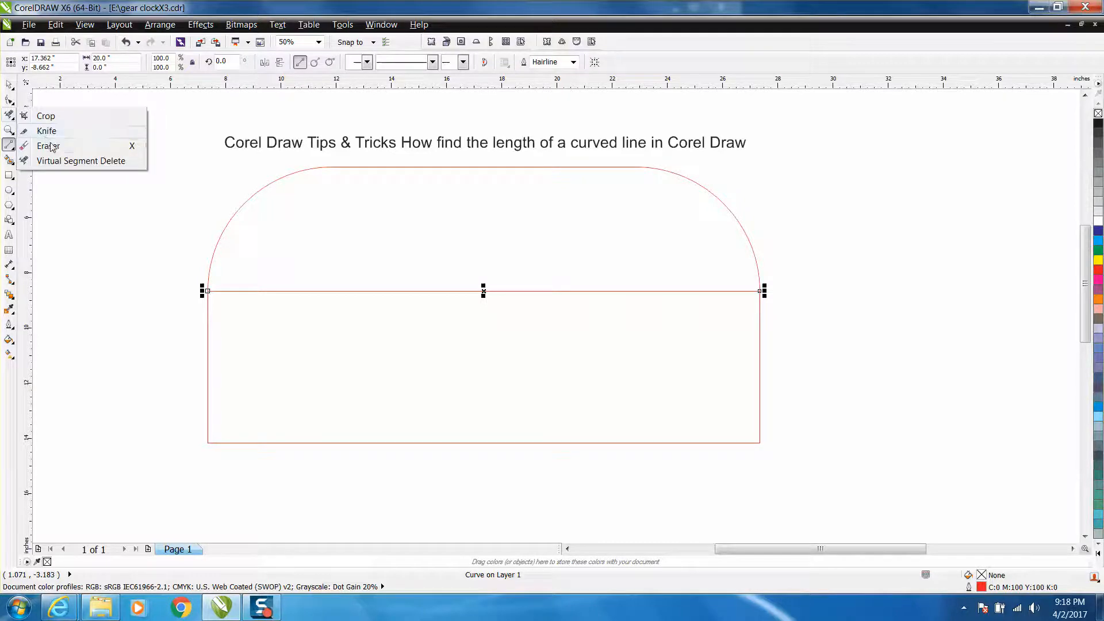
pyautogui.click(59, 161)
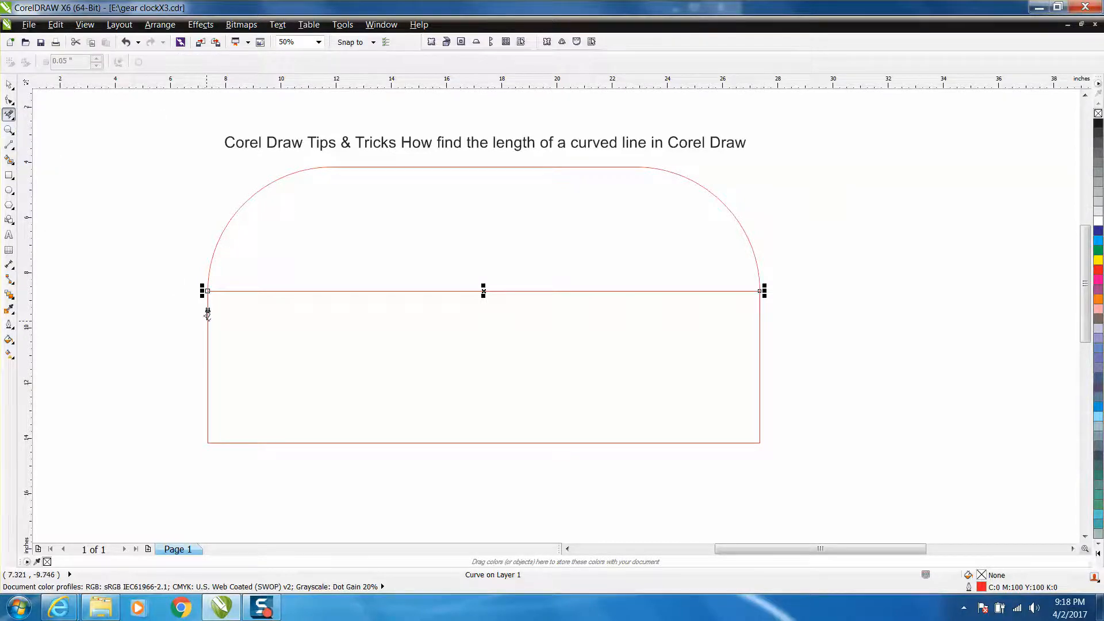
pyautogui.click(9, 85)
pyautogui.click(138, 158)
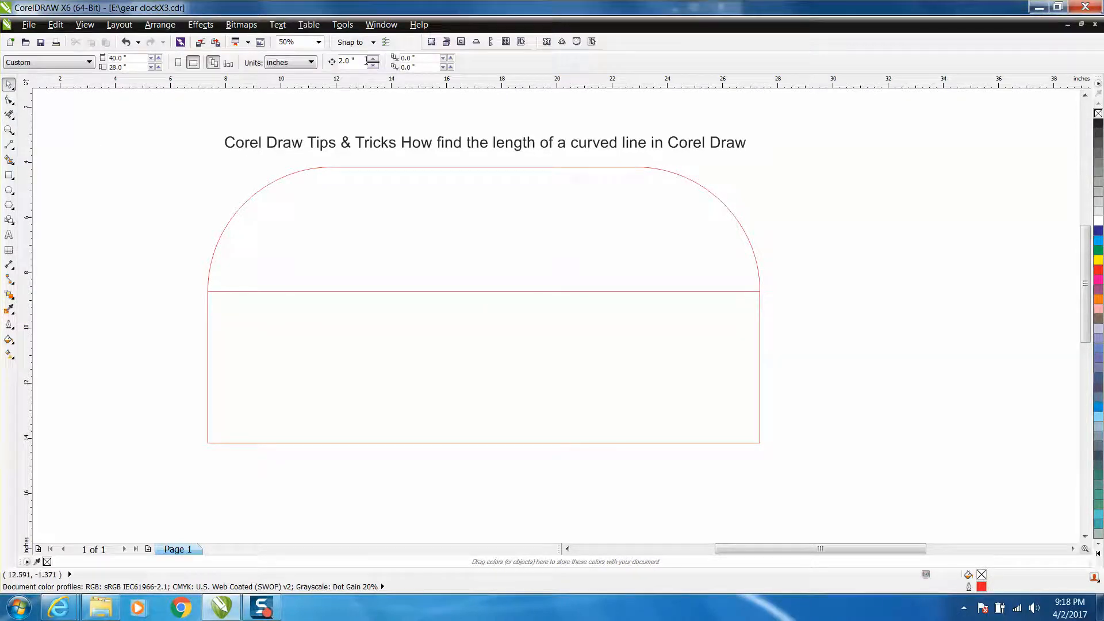
# Set the nudge distance to 3.5 inches and nudge the horizontal line down once.
pyautogui.doubleClick(341, 61)
pyautogui.write('3.5')
pyautogui.click(451, 291)
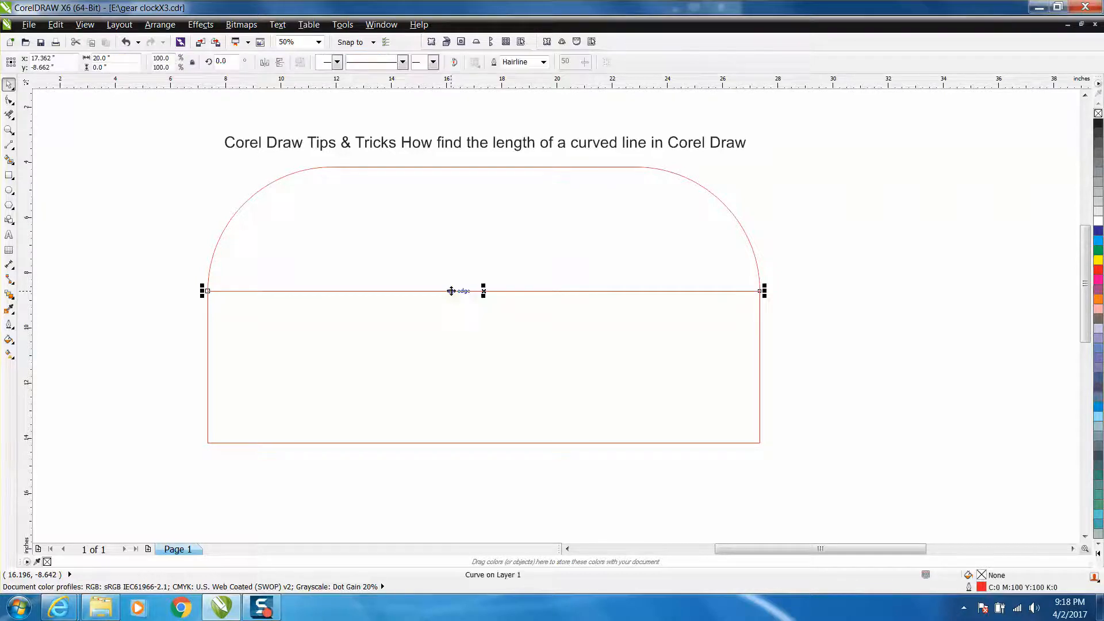
pyautogui.press('Down')
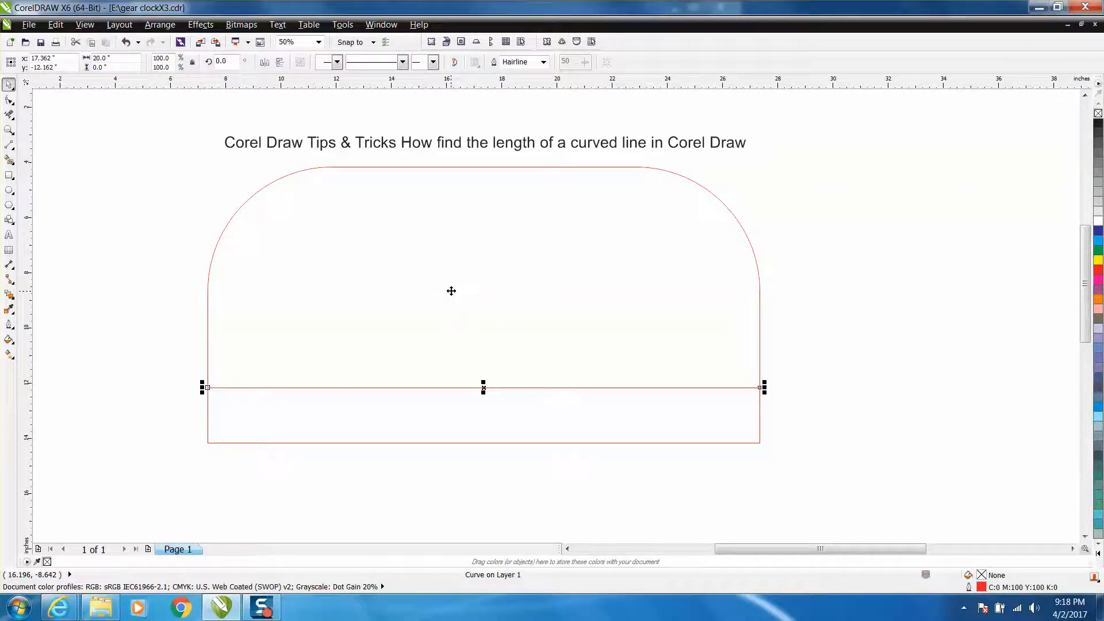
# Remove the rectangle's outline below the horizontal line with Virtual Segment Delete, and delete the line itself.
pyautogui.click(9, 114)
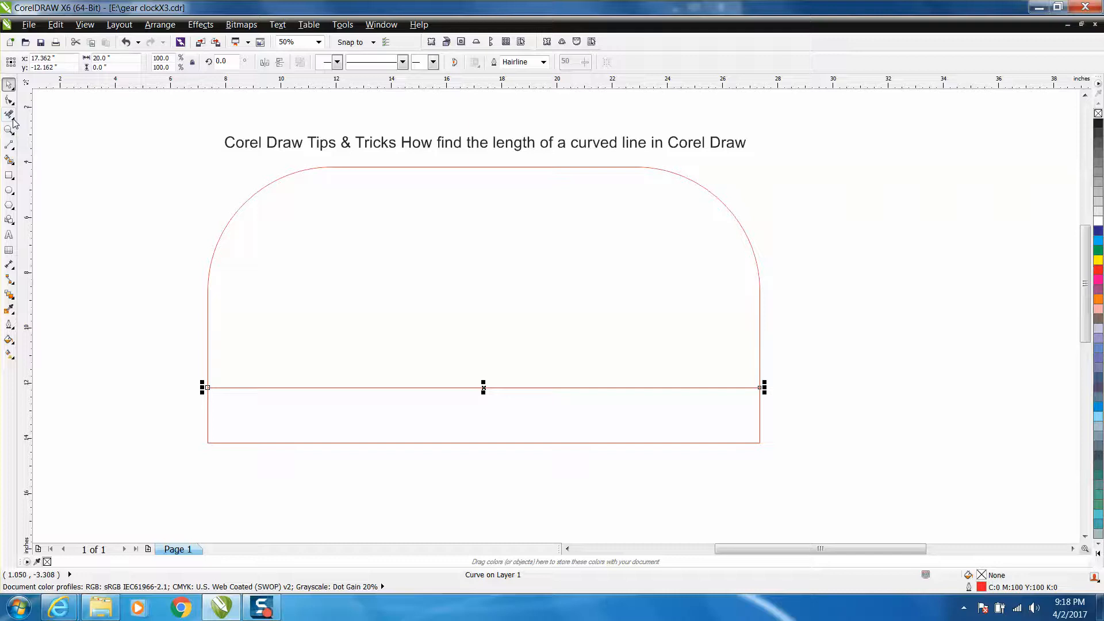
pyautogui.click(209, 400)
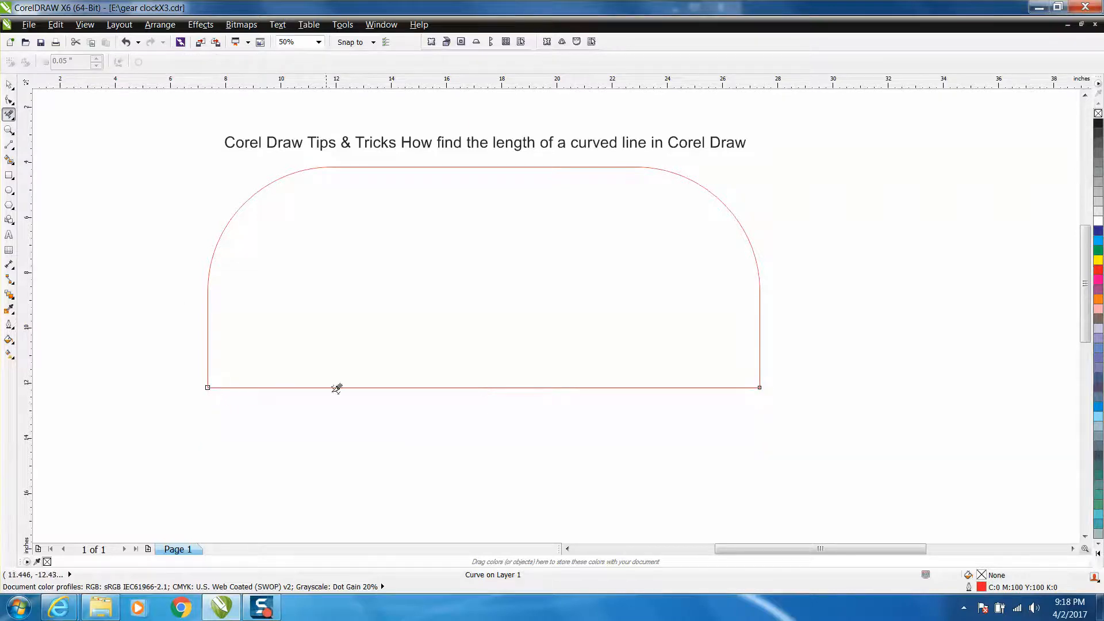
pyautogui.click(9, 84)
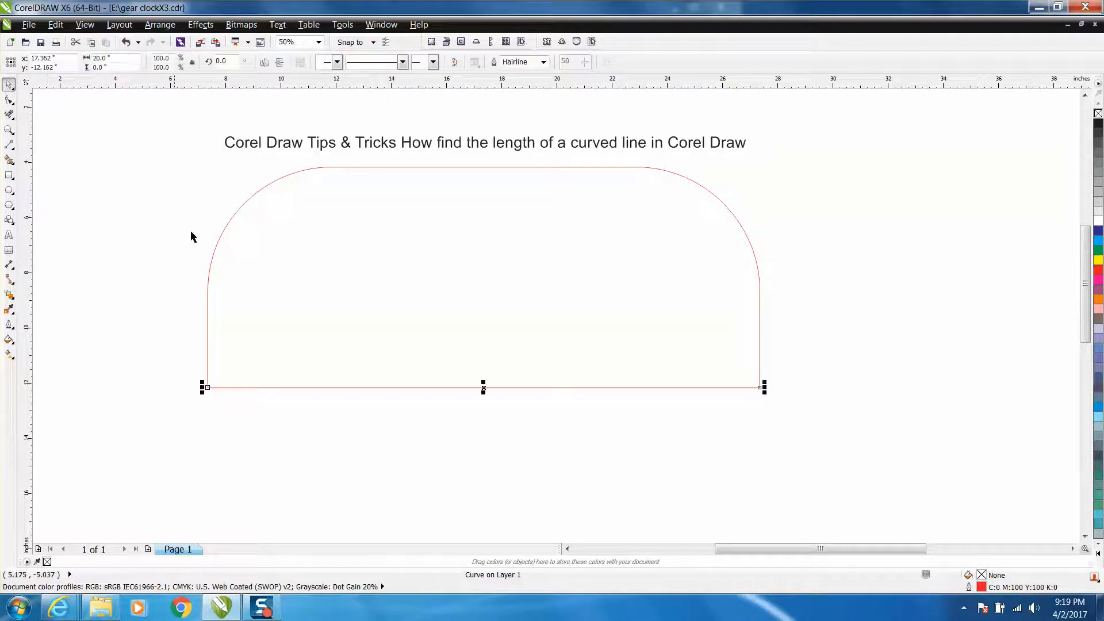
pyautogui.press('Delete')
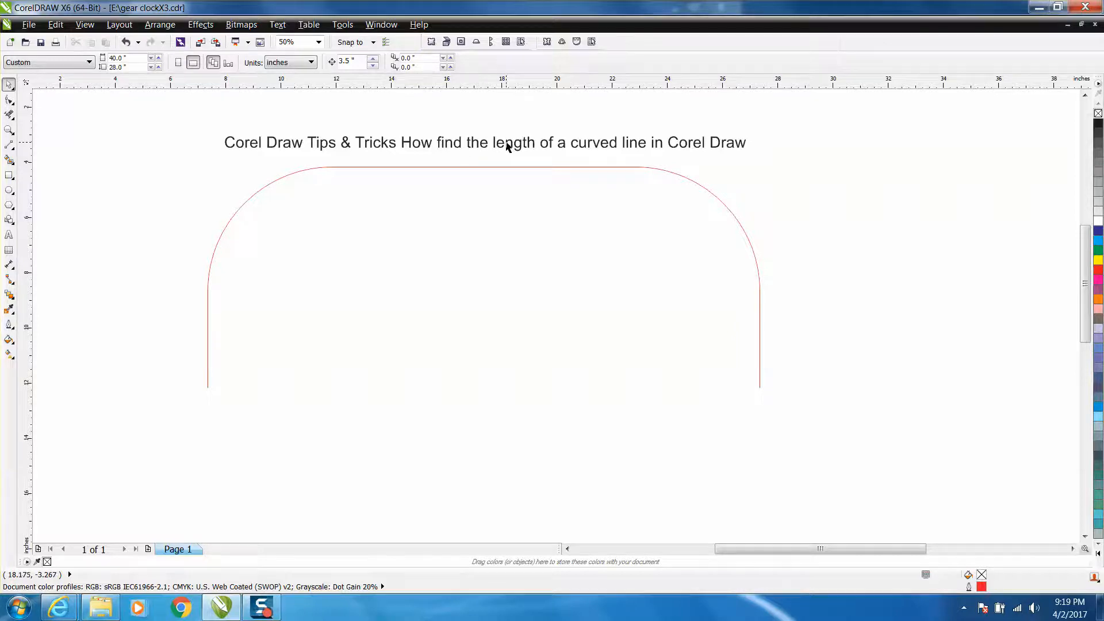
# Run the GetInfo macro from SanM_CurveInfo on the open arch curve to read its length, and dismiss the result.
pyautogui.click(343, 25)
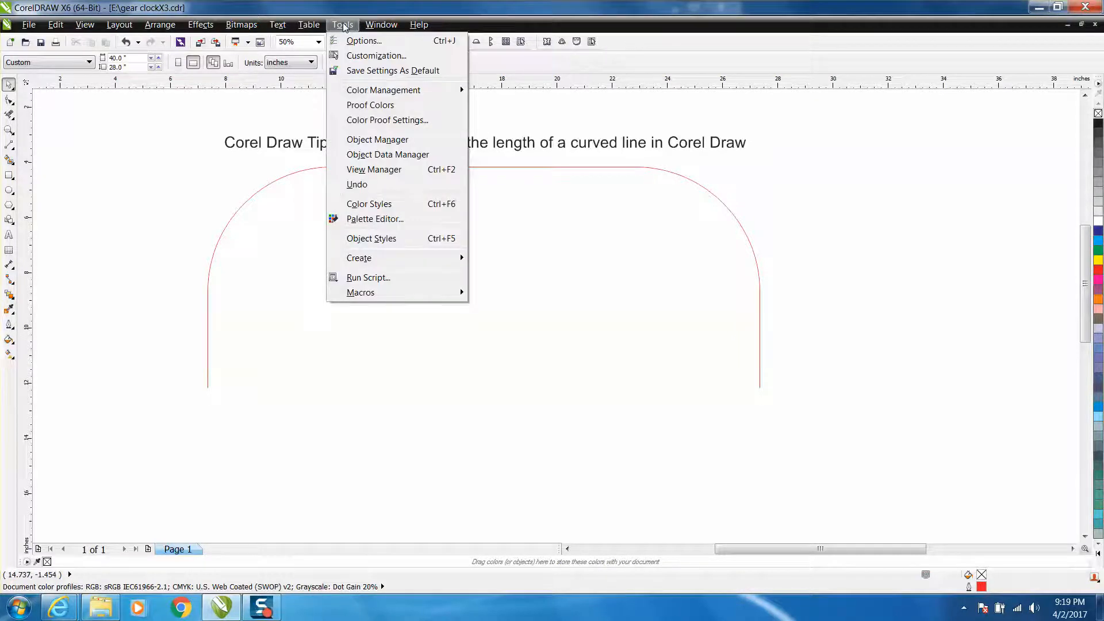
pyautogui.moveTo(448, 294)
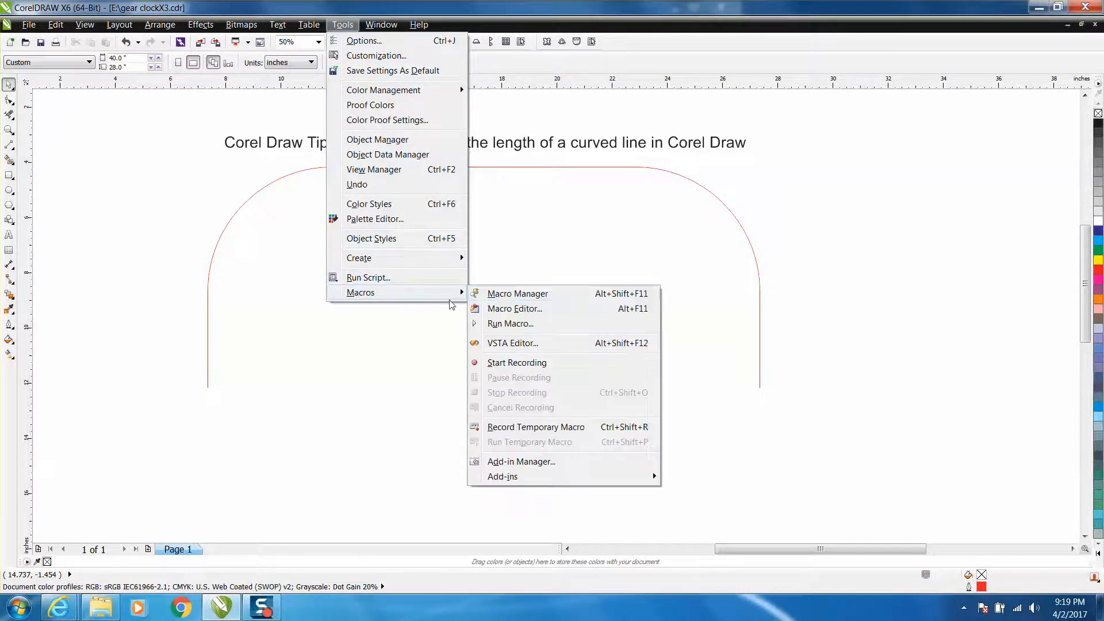
pyautogui.click(505, 294)
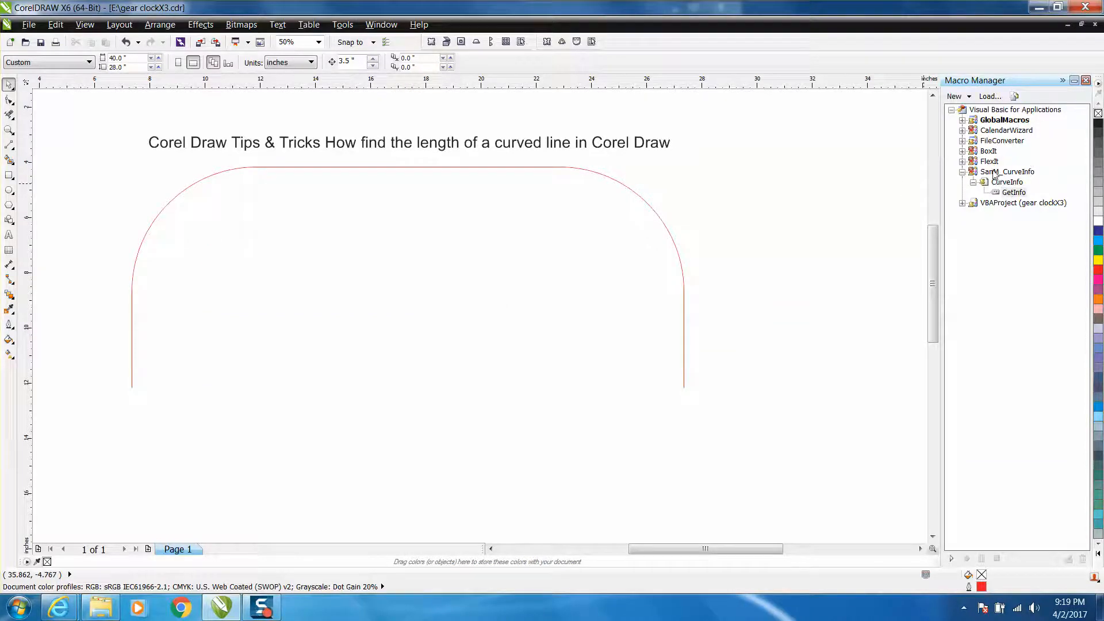
pyautogui.click(1013, 192)
pyautogui.click(668, 229)
pyautogui.doubleClick(1005, 193)
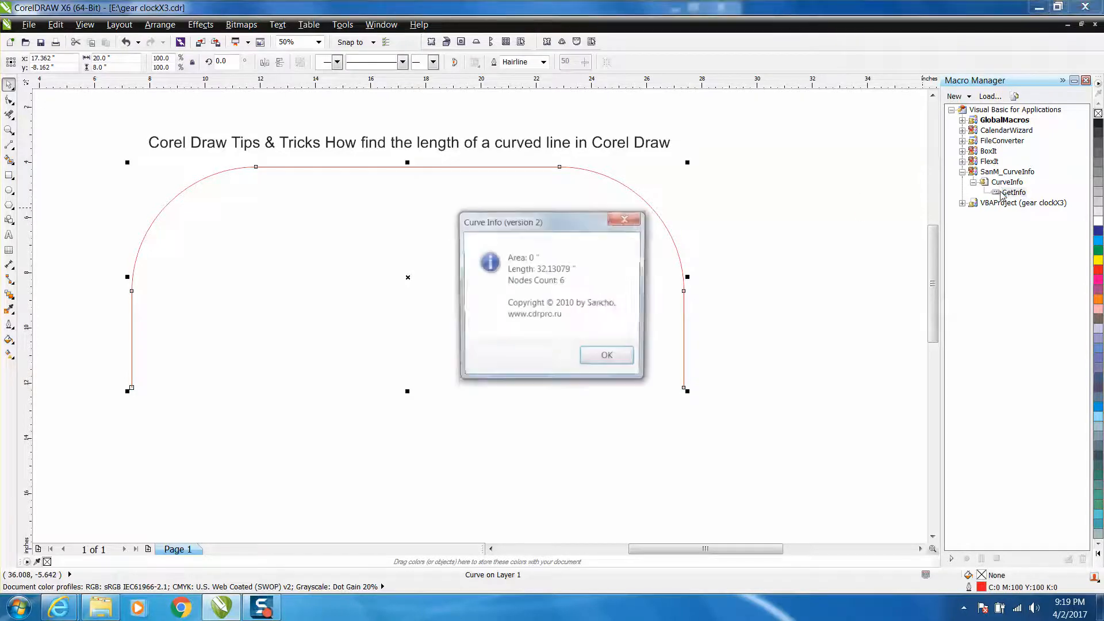
pyautogui.moveTo(581, 224); pyautogui.dragTo(830, 227)
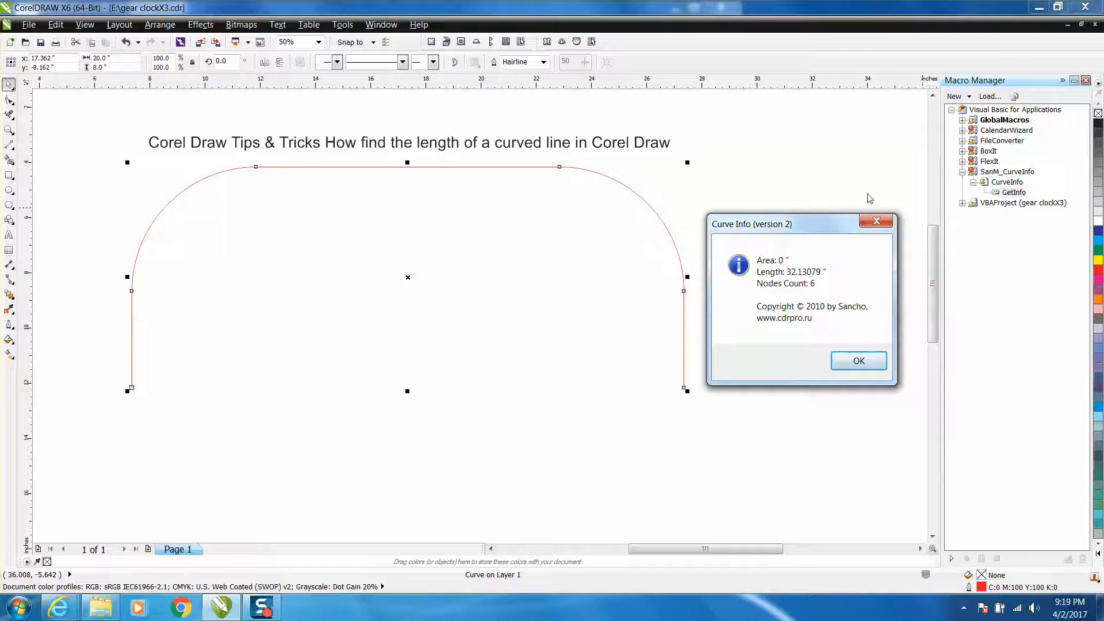
pyautogui.click(859, 363)
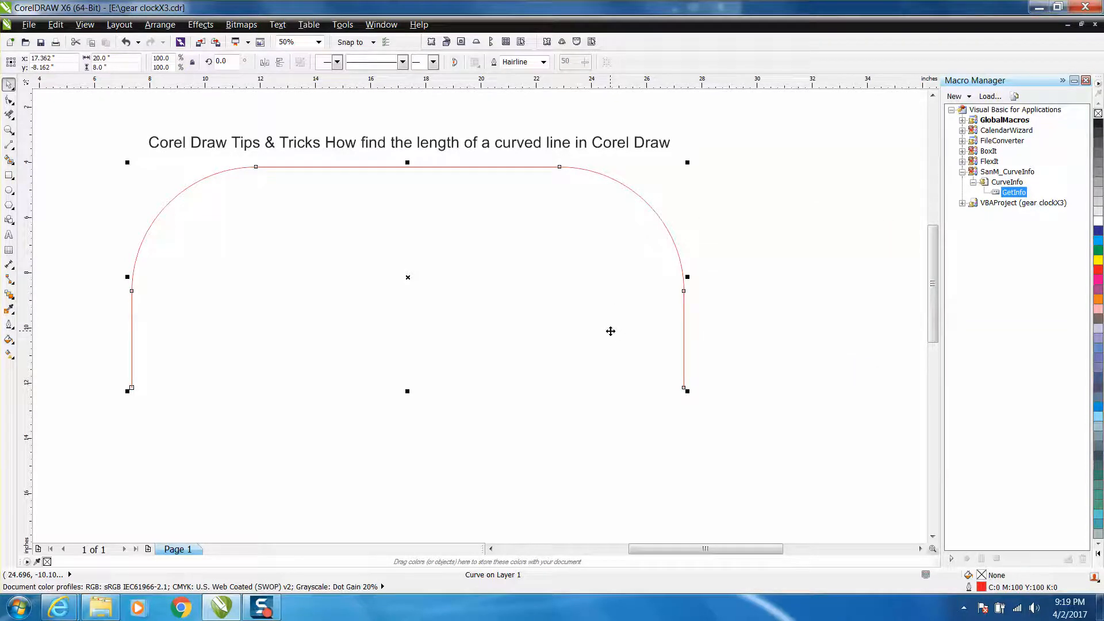
# Apply a one-step contour with a 0.5-inch offset to the arch curve.
pyautogui.click(201, 24)
pyautogui.click(226, 123)
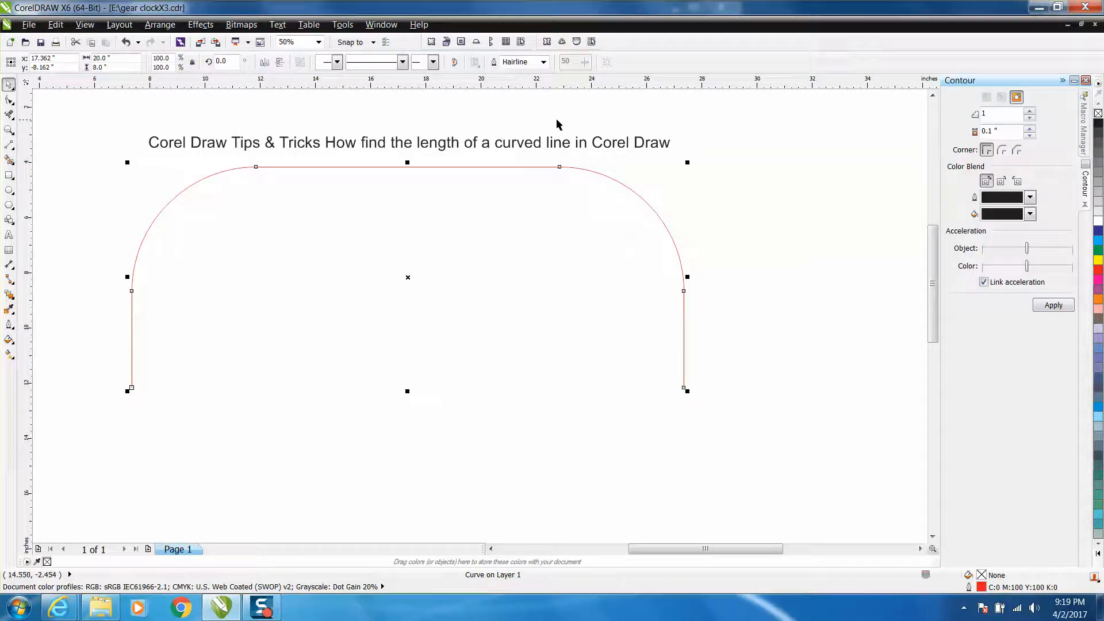
pyautogui.moveTo(1014, 131); pyautogui.dragTo(964, 132)
pyautogui.write('.5')
pyautogui.click(1054, 305)
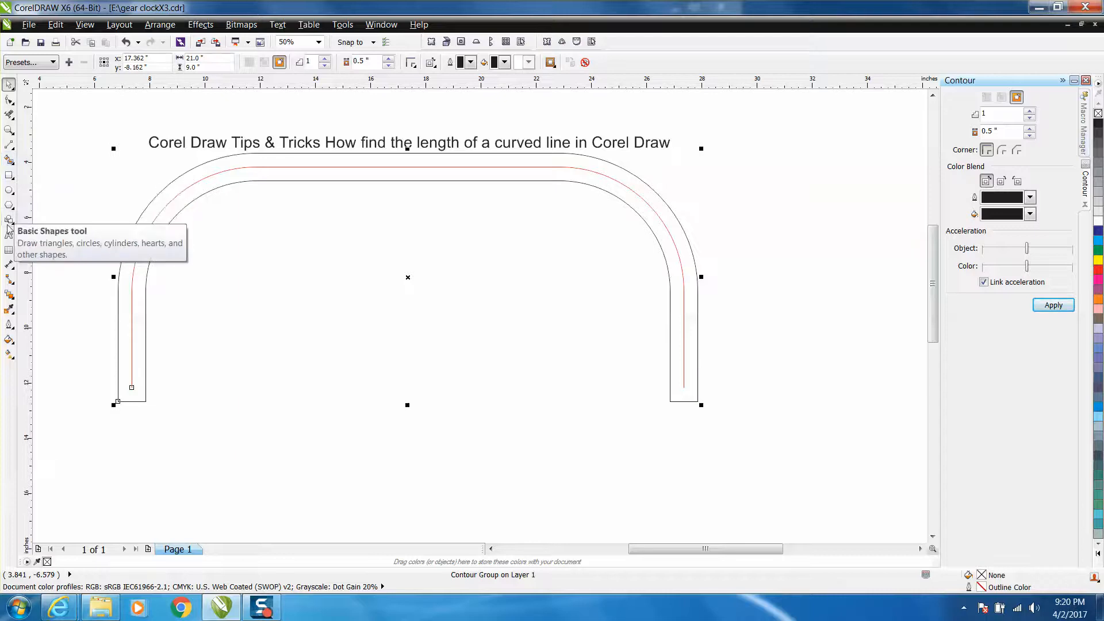
# Add a horizontal dimension below the arch, spanning the outer lower corners of the contour.
pyautogui.click(8, 265)
pyautogui.click(45, 278)
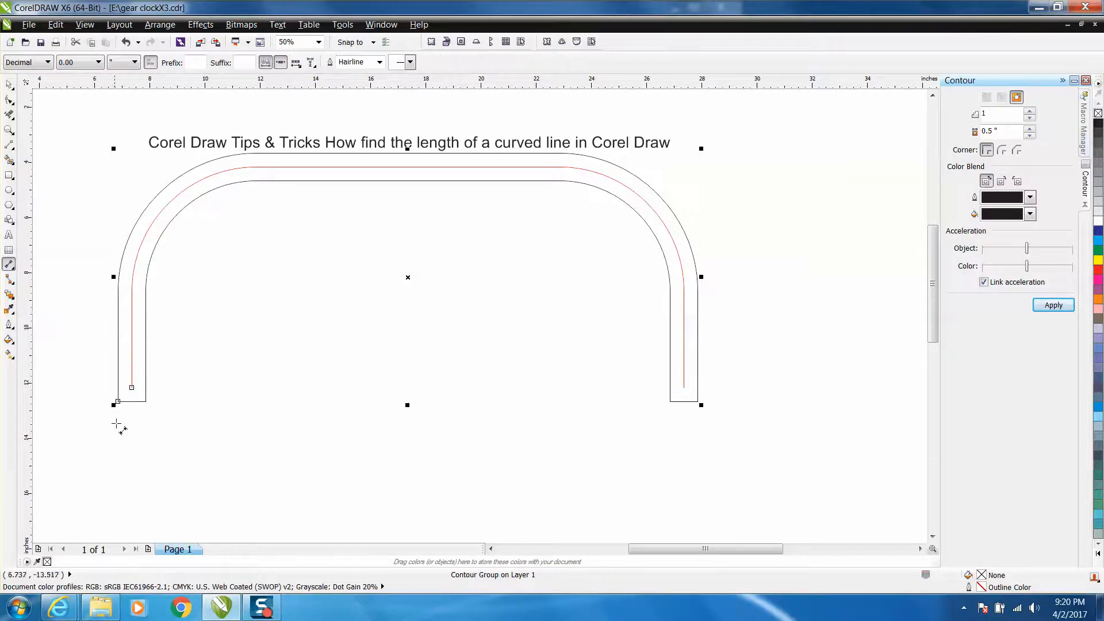
pyautogui.moveTo(118, 402); pyautogui.dragTo(698, 401)
pyautogui.click(707, 429)
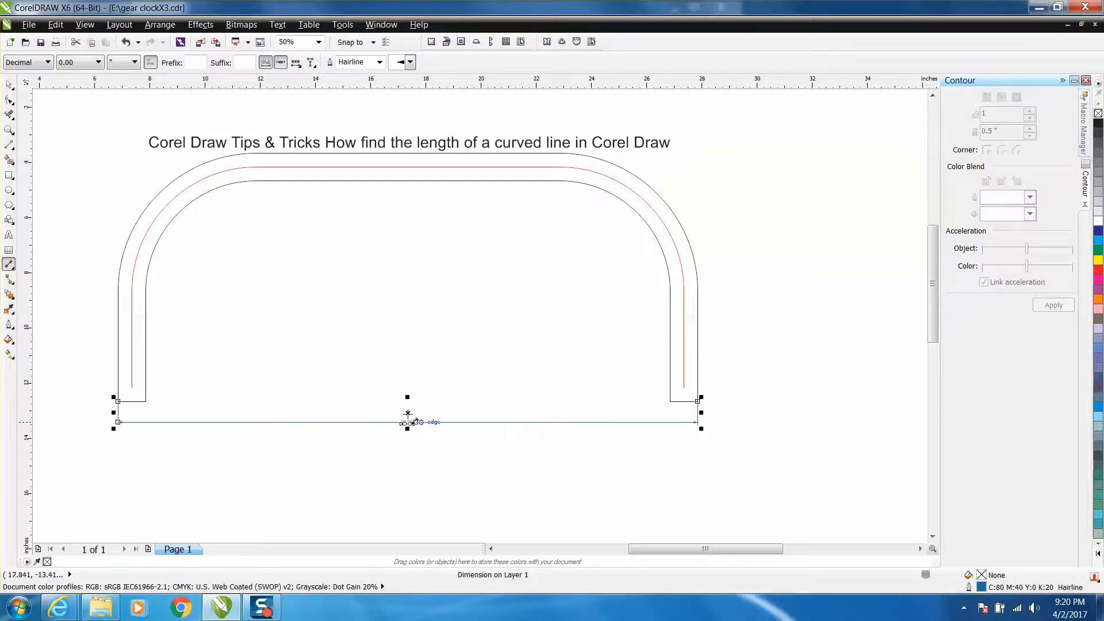
pyautogui.click(10, 85)
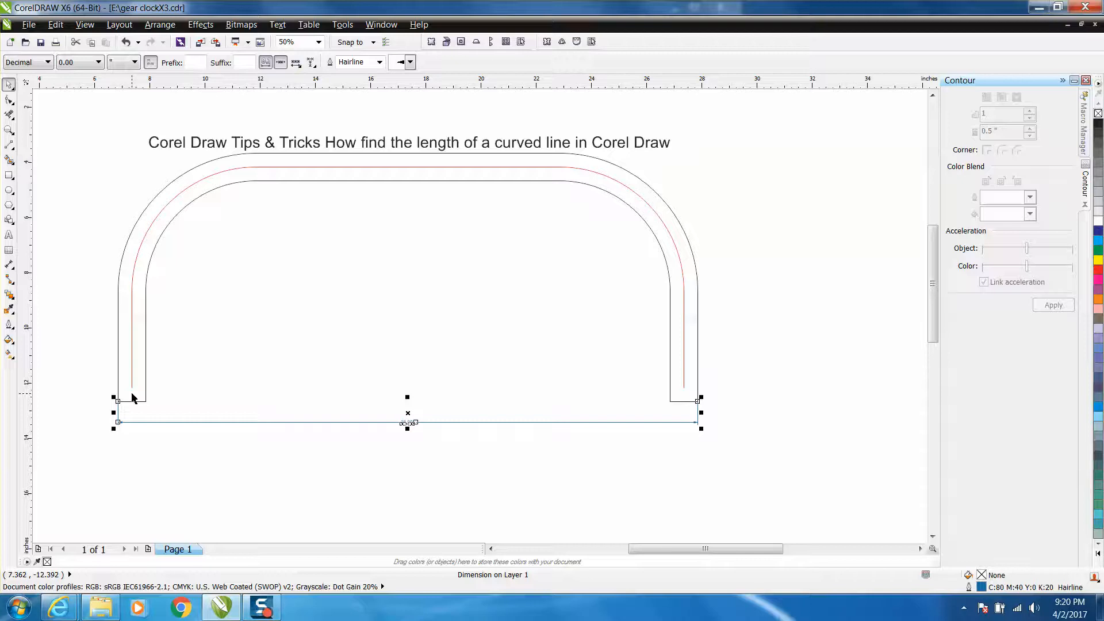
# Examine the dimension text below the arch up close and return to a view of the whole shape.
pyautogui.click(9, 130)
pyautogui.moveTo(368, 381); pyautogui.dragTo(480, 463)
pyautogui.scroll(-3, 454, 447)
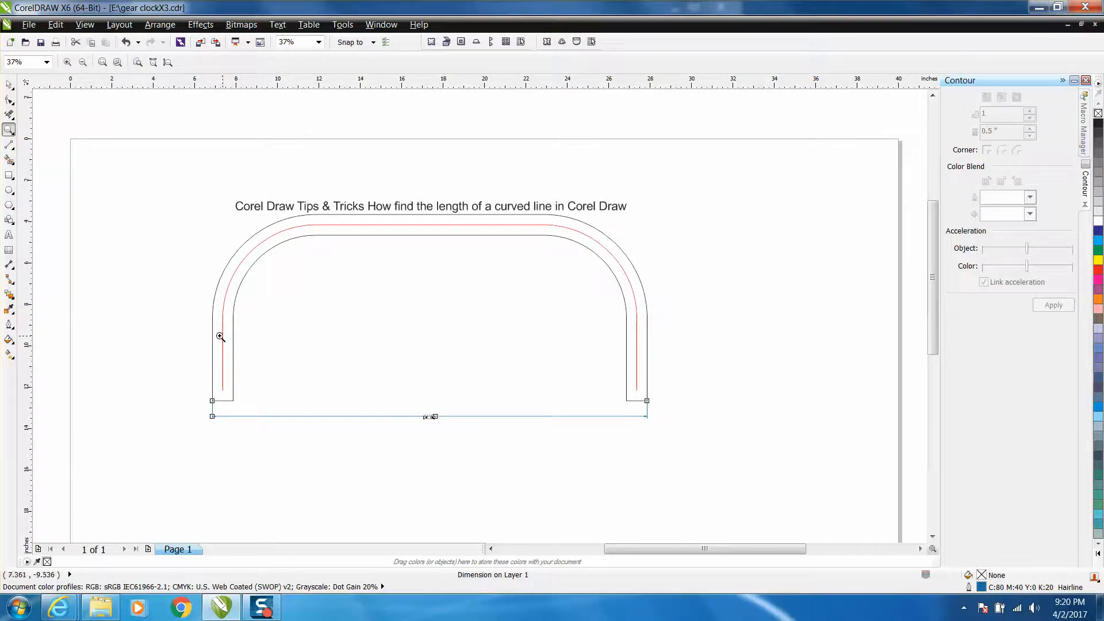
pyautogui.click(10, 85)
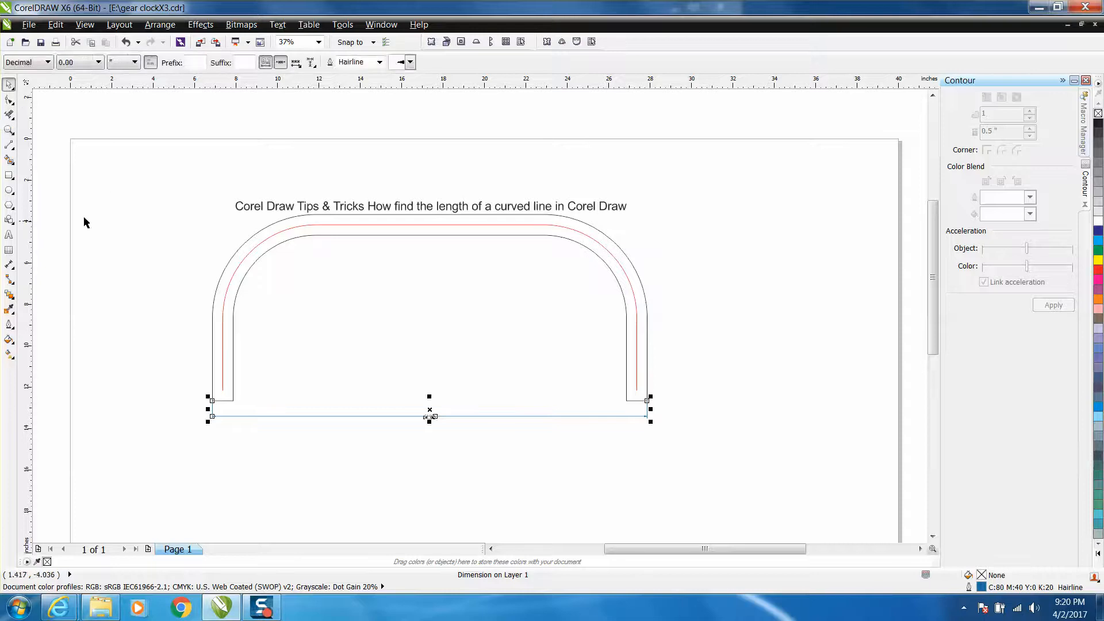
pyautogui.click(9, 115)
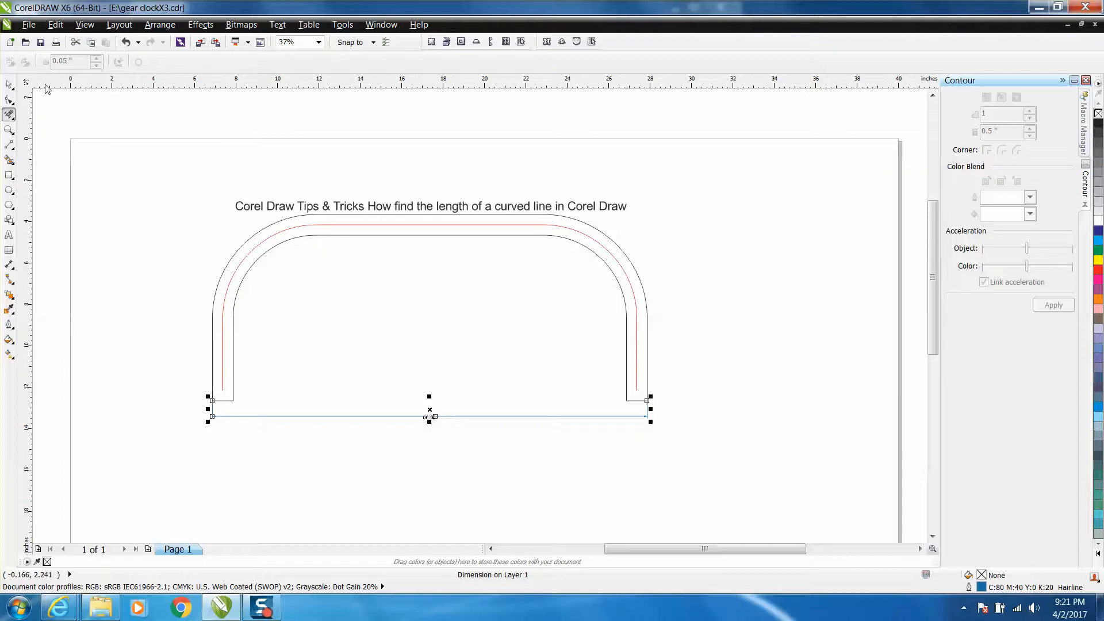
pyautogui.click(8, 130)
pyautogui.moveTo(204, 180); pyautogui.dragTo(658, 270)
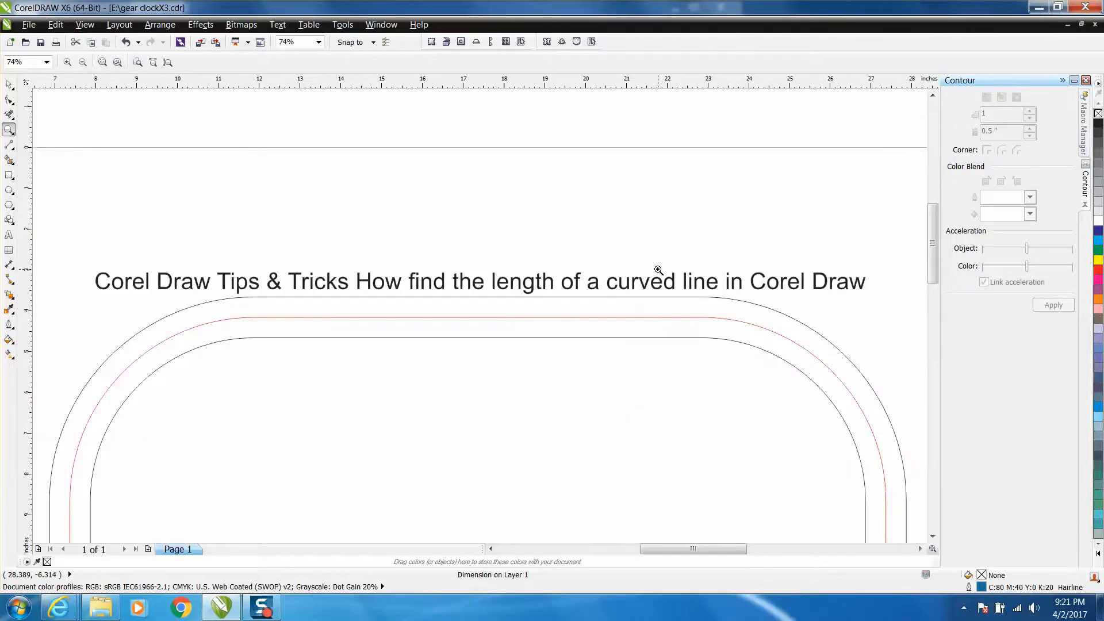
pyautogui.rightClick(550, 242)
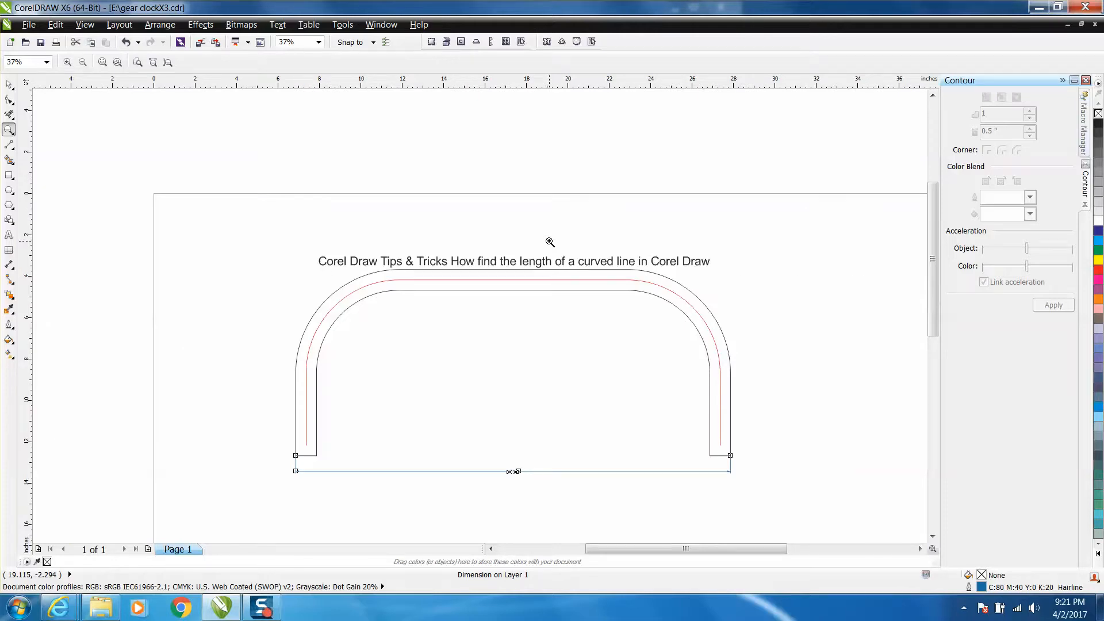